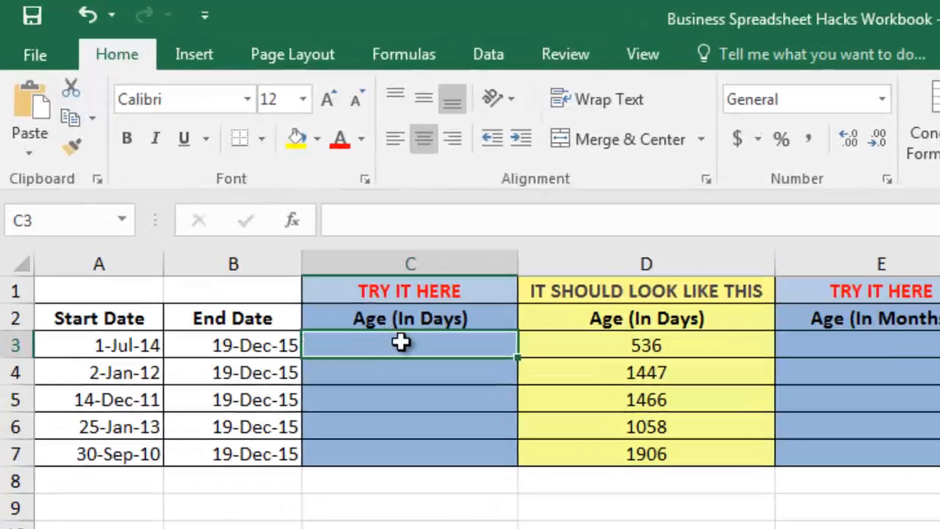
# - Review the empty Age (In Days) practice column, its expected results column, and the start and end dates in row 3
pyautogui.moveTo(421, 376); pyautogui.dragTo(428, 441)
pyautogui.click(446, 335)
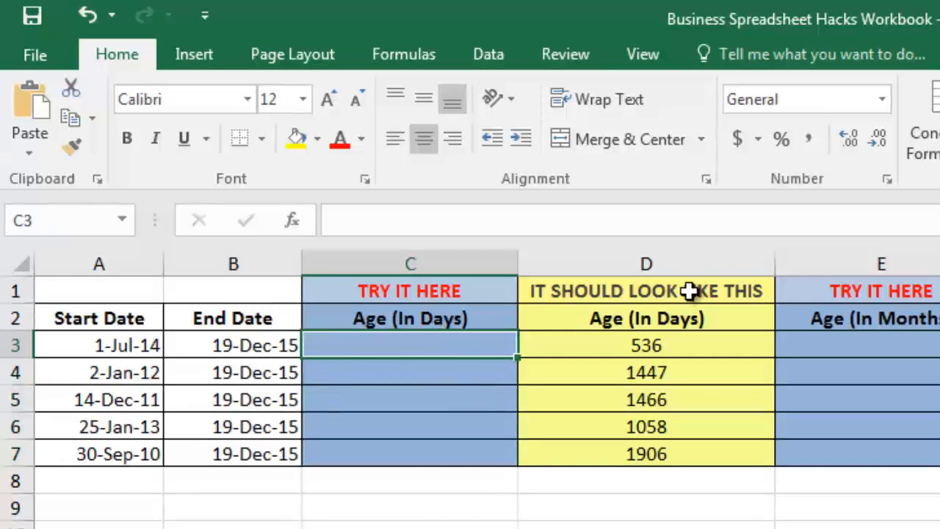
pyautogui.moveTo(689, 290); pyautogui.dragTo(654, 440)
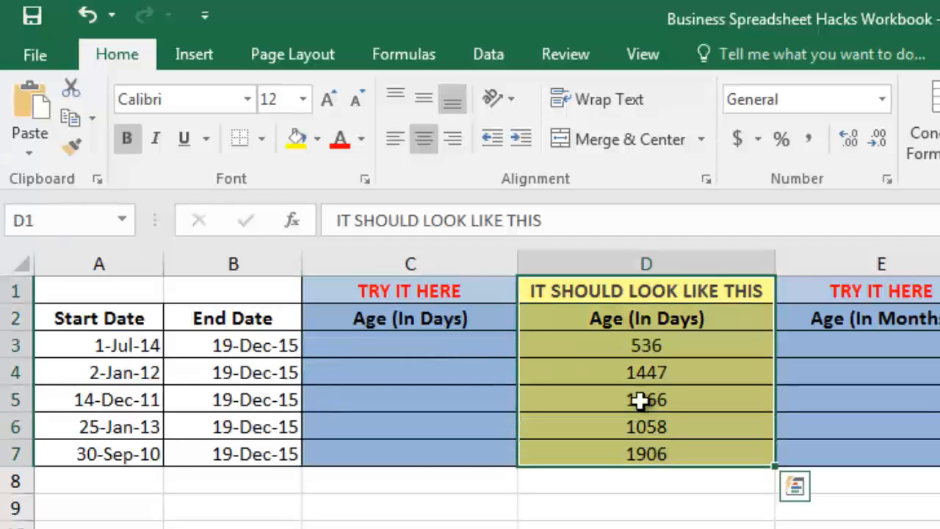
pyautogui.click(118, 345)
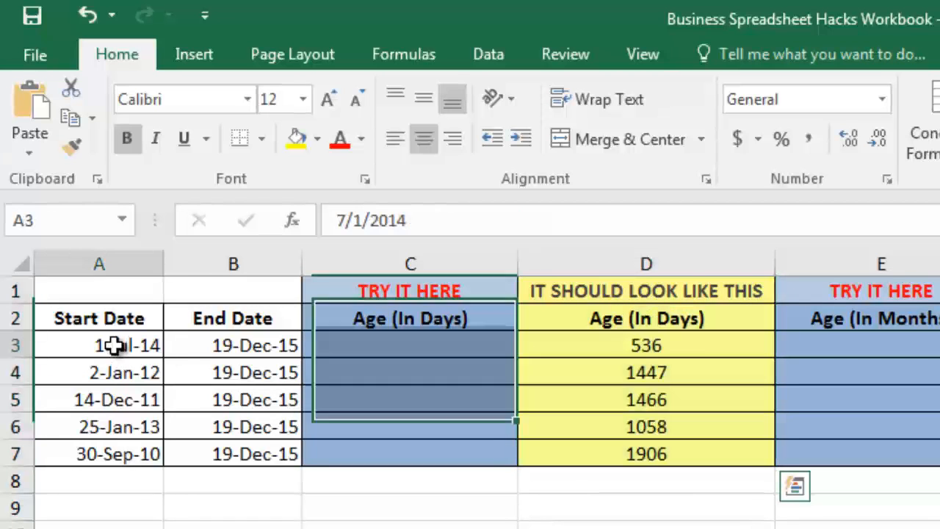
pyautogui.click(237, 352)
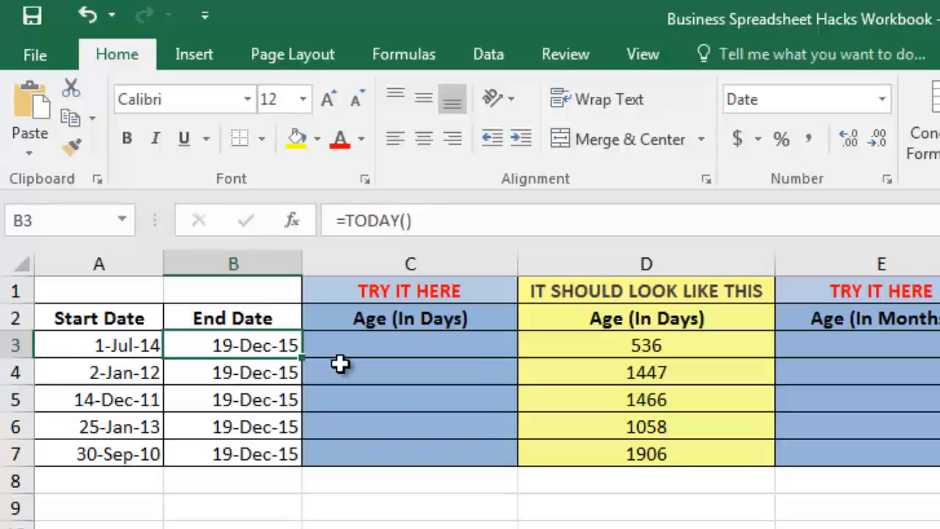
# - Enter the formula =DATEDIF(A3,B3,"D") in cell C3 to calculate the age in days
pyautogui.click(345, 347)
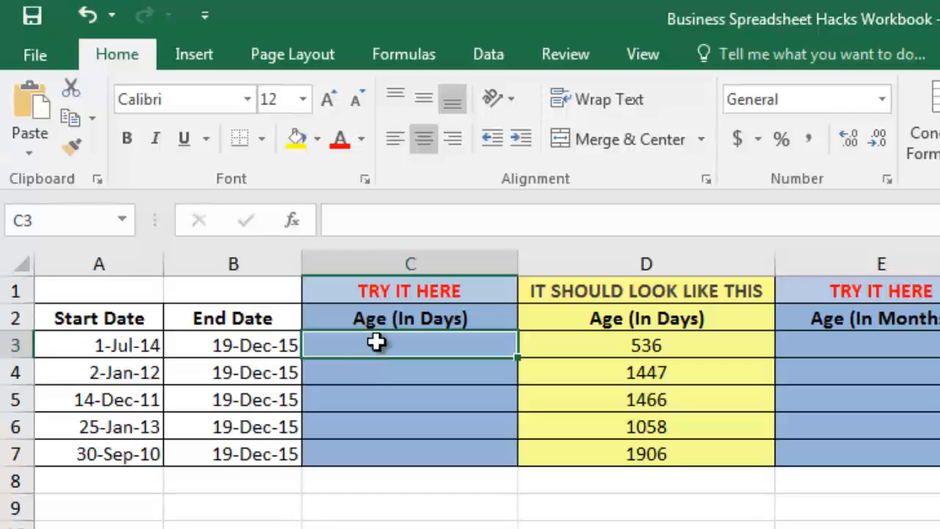
pyautogui.click(420, 219)
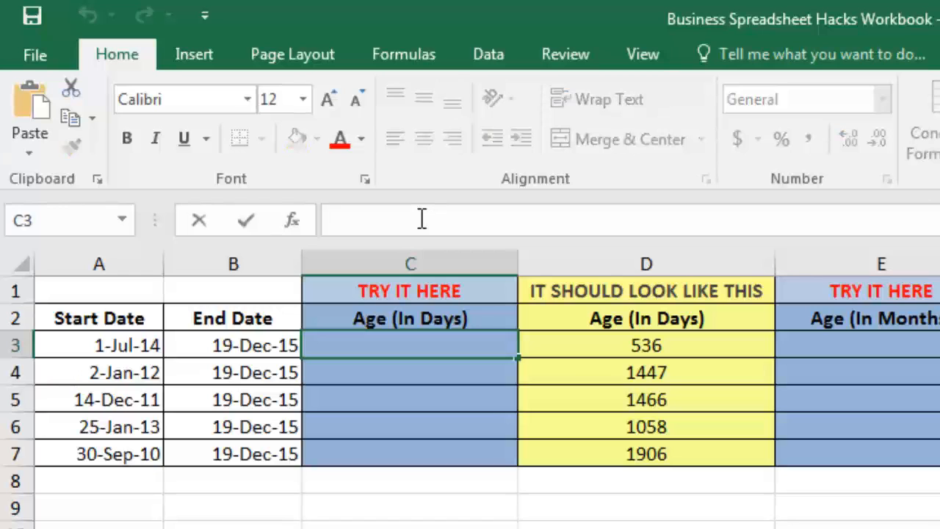
pyautogui.write('=DATEDIF')
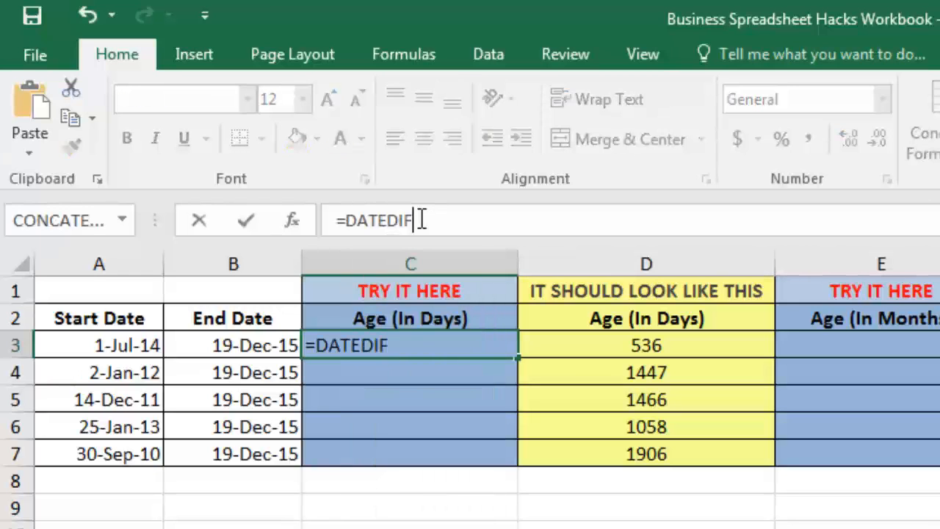
pyautogui.write('()')
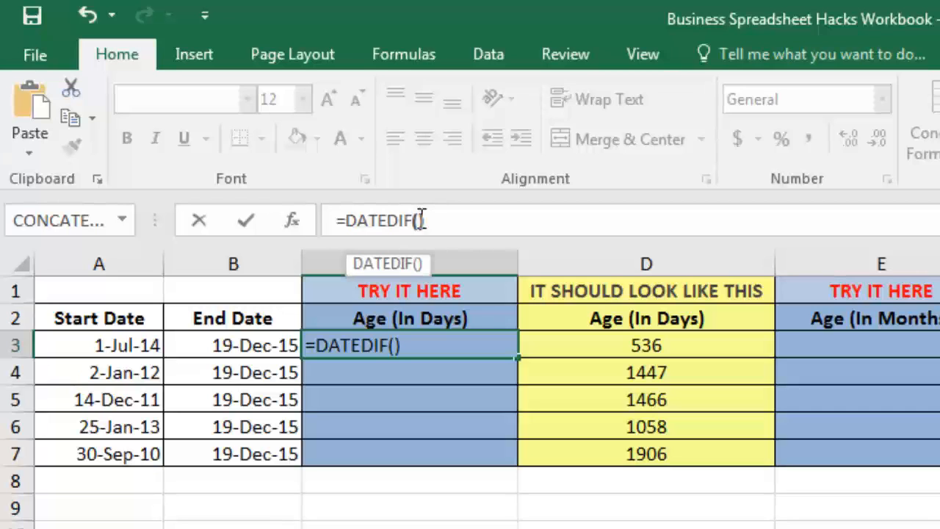
pyautogui.press('Left')
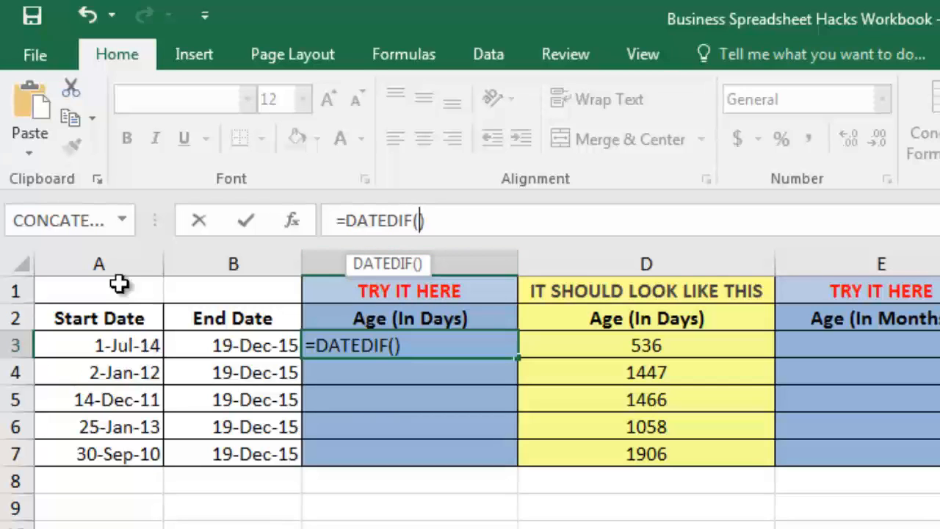
pyautogui.click(119, 348)
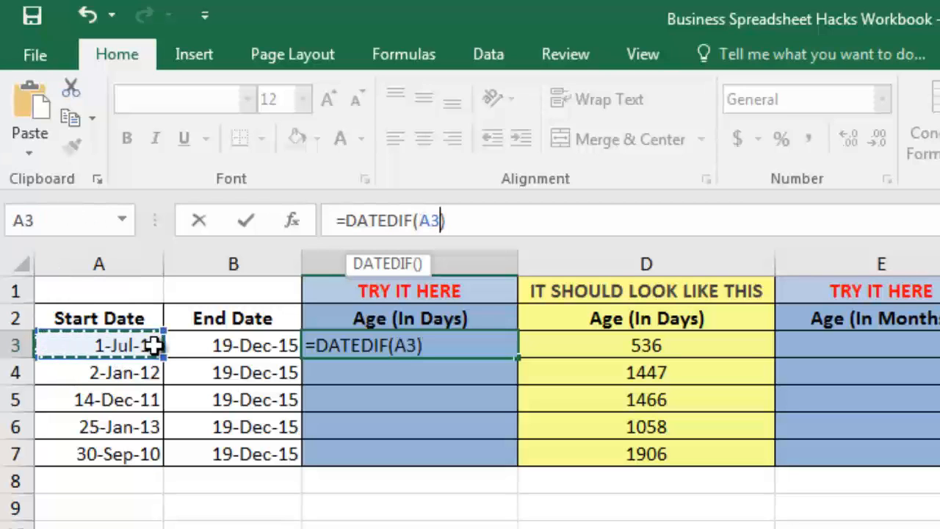
pyautogui.write(',')
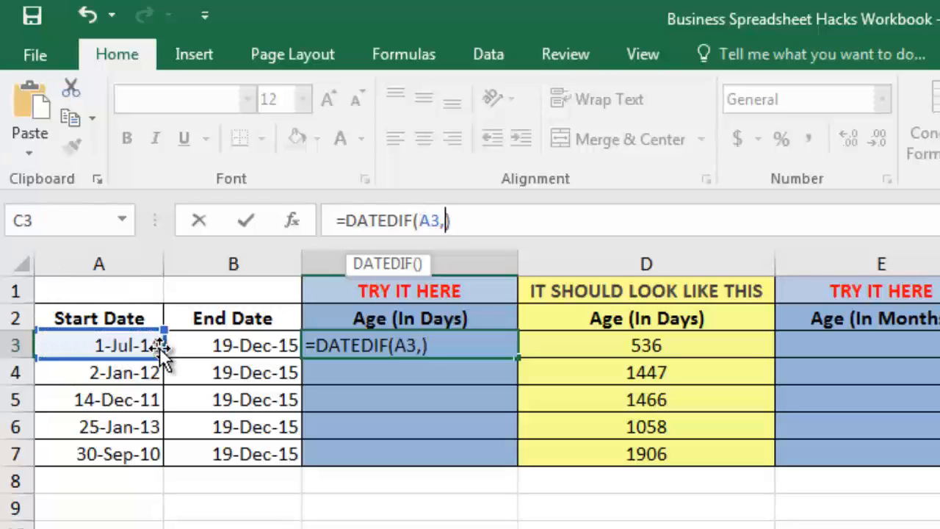
pyautogui.click(221, 351)
pyautogui.write(',')
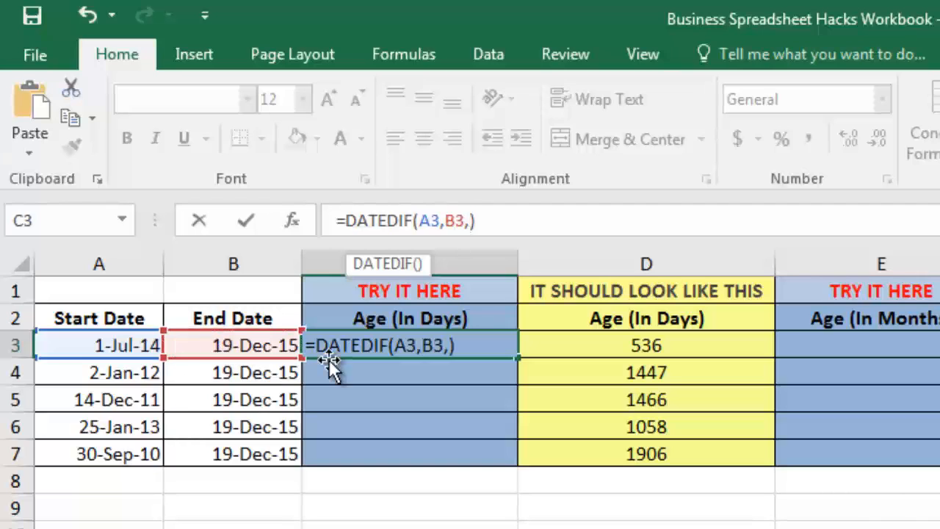
pyautogui.write('"D"')
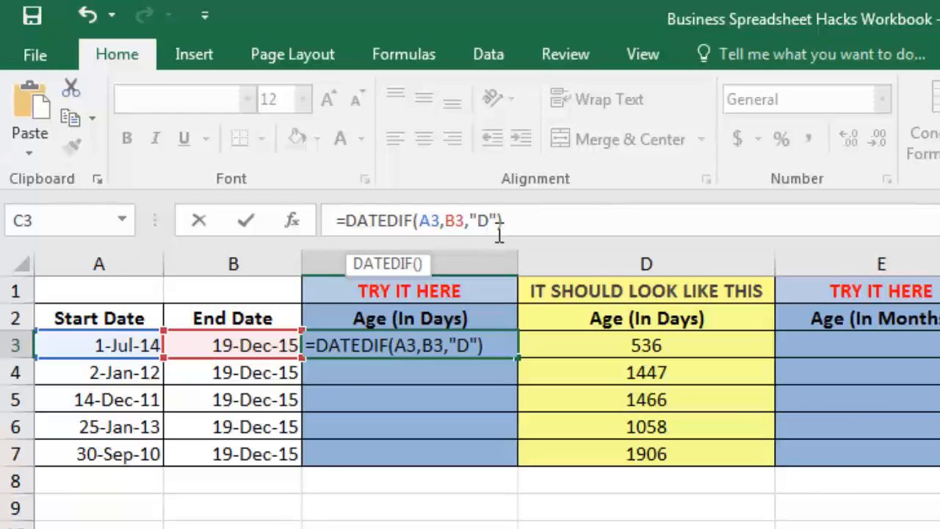
pyautogui.click(523, 228)
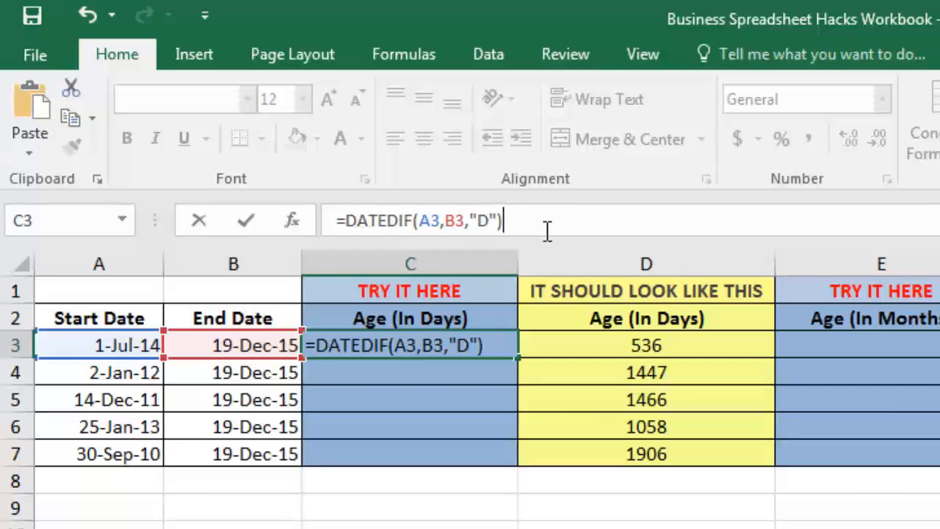
pyautogui.press('Return')
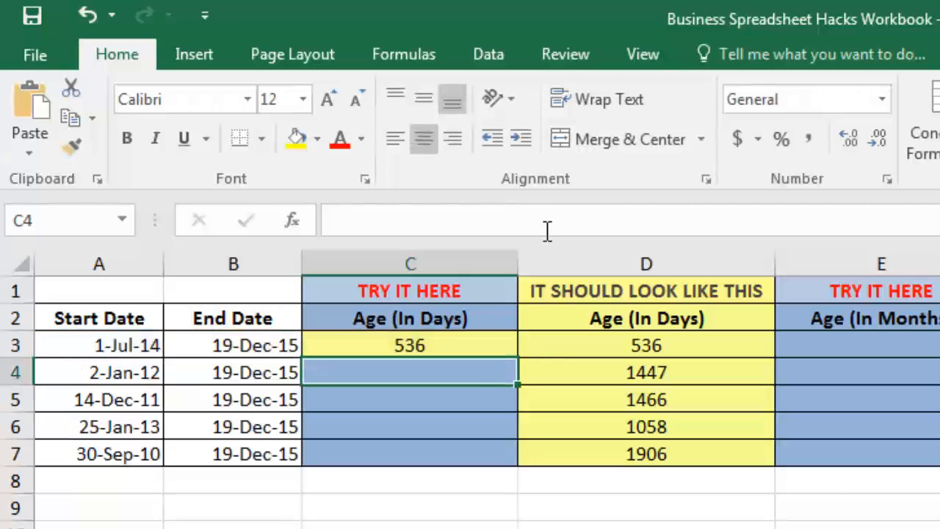
# - Fill the day-count formula from C3 down to C7 and compare C4 with the expected cell D4
pyautogui.click(399, 348)
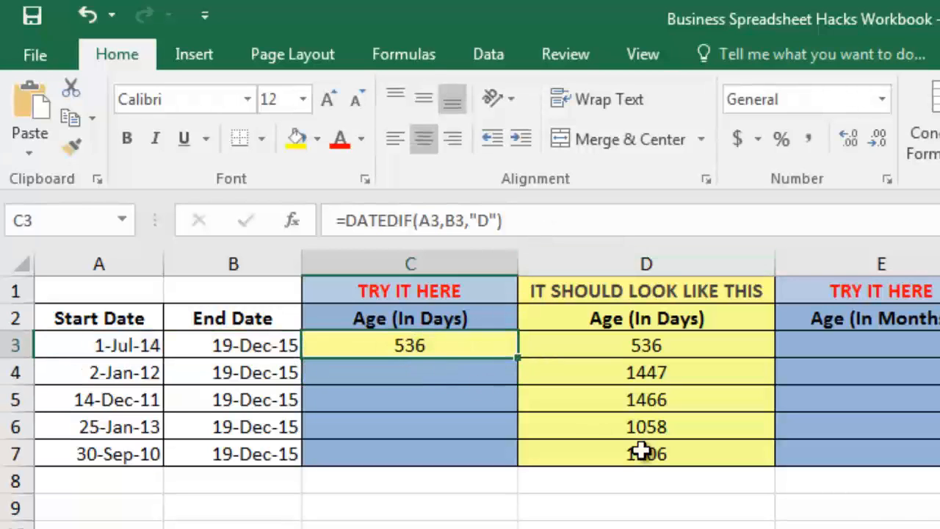
pyautogui.click(663, 350)
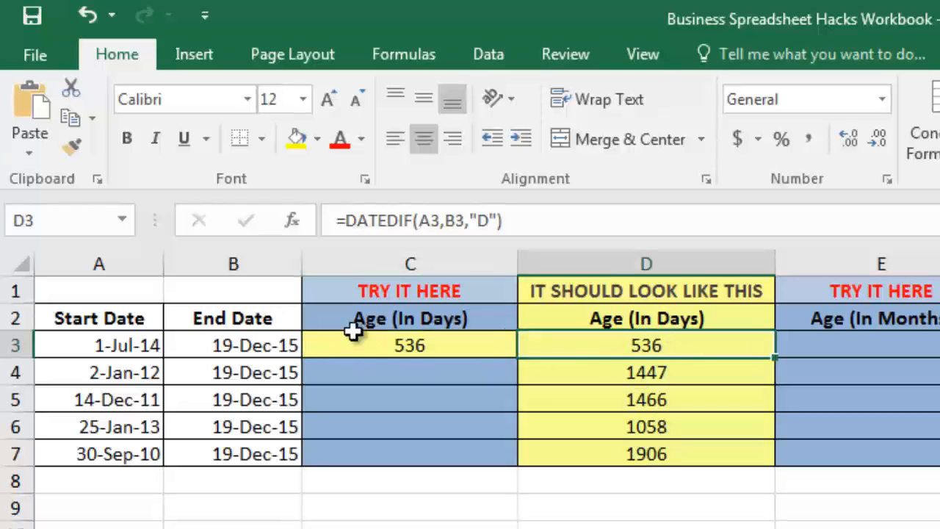
pyautogui.click(409, 347)
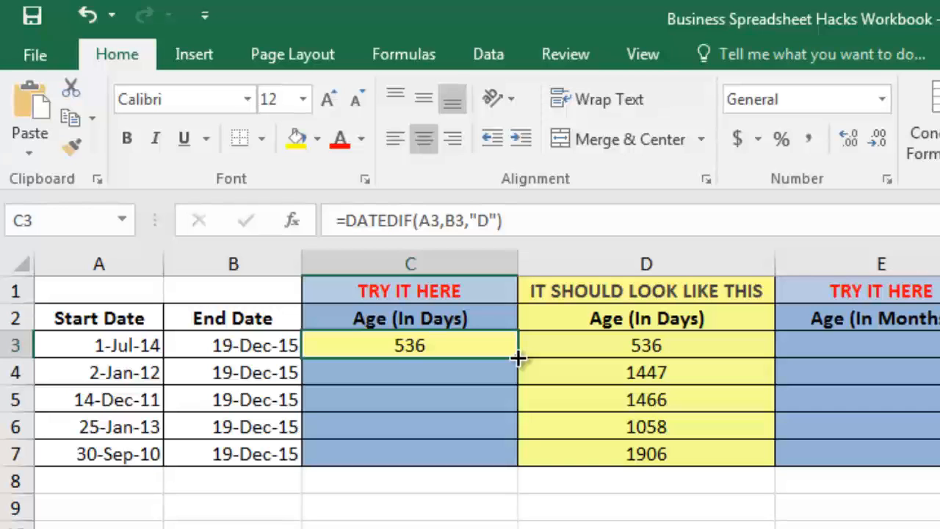
pyautogui.moveTo(518, 357); pyautogui.dragTo(510, 459)
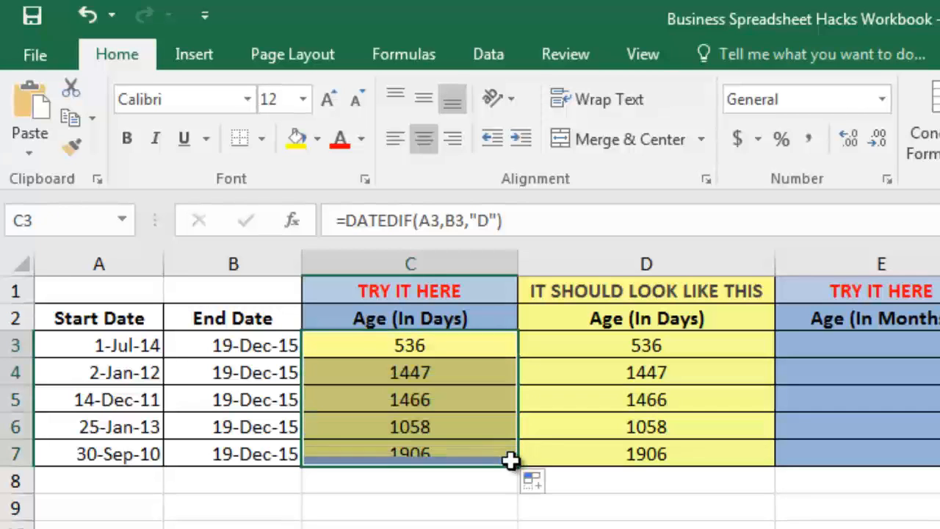
pyautogui.click(429, 377)
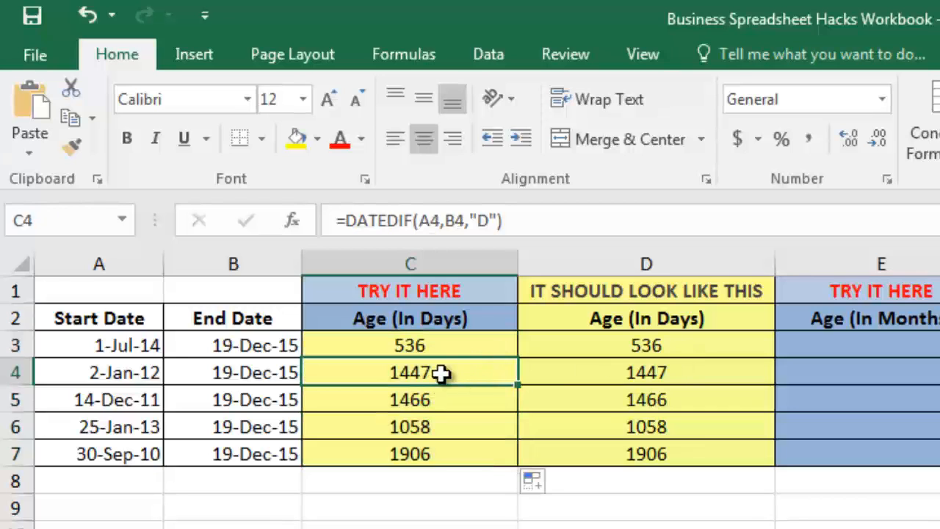
pyautogui.click(670, 377)
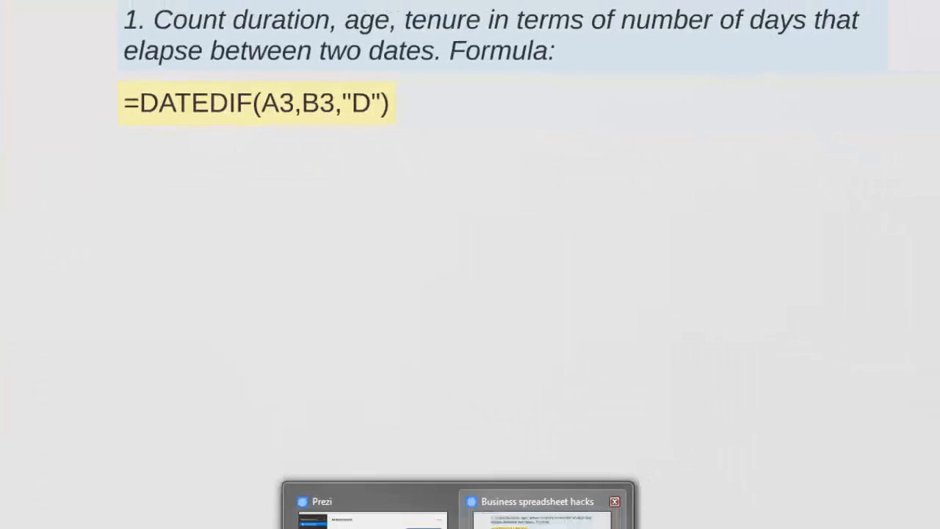
# - Switch to the Business spreadsheet hacks presentation in Prezi and advance past the days example to the section on counting months
pyautogui.click(542, 520)
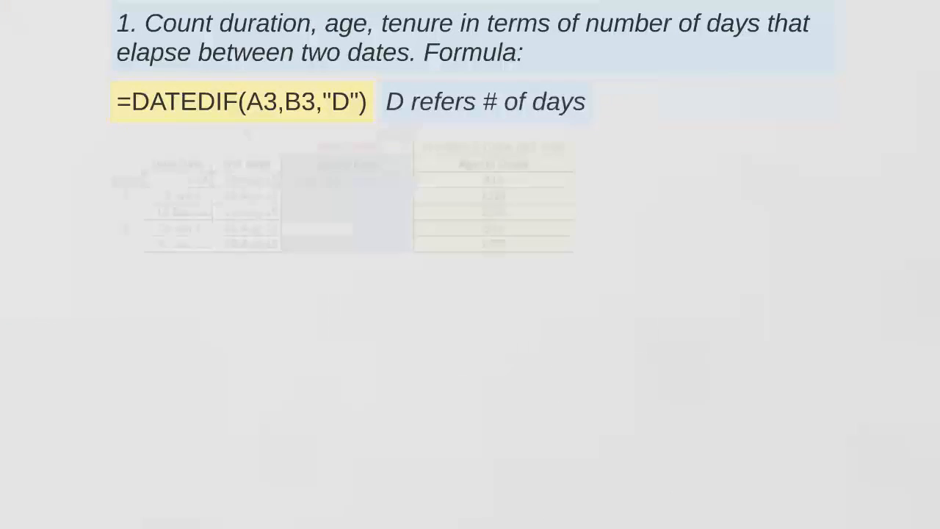
pyautogui.press('Right')
pyautogui.press('Right')
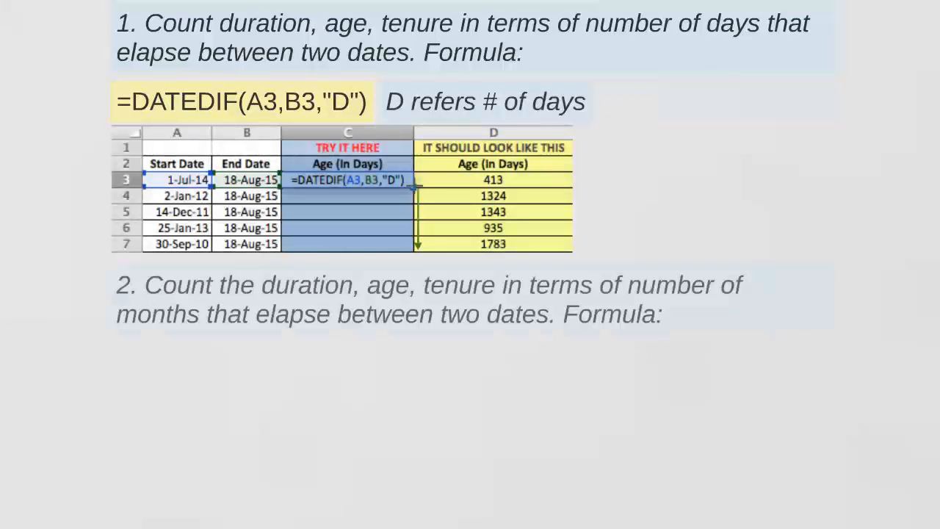
pyautogui.press('Right')
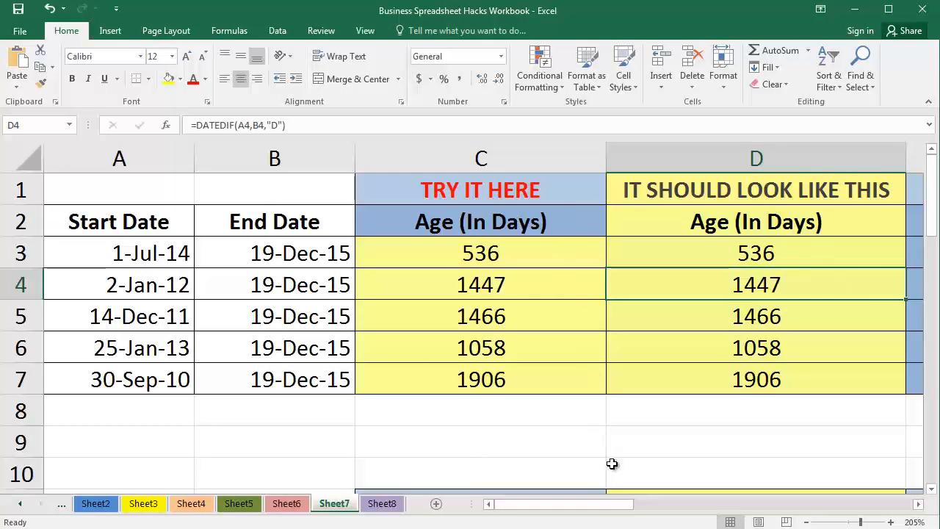
# - Copy the formula text from C3 into E3 and change its unit so it reads =DATEDIF(A3,B3,"M")
pyautogui.moveTo(604, 507)
pyautogui.mouseDown()
pyautogui.moveTo(675, 501)
pyautogui.moveTo(591, 507)
pyautogui.mouseUp()
pyautogui.click(485, 254)
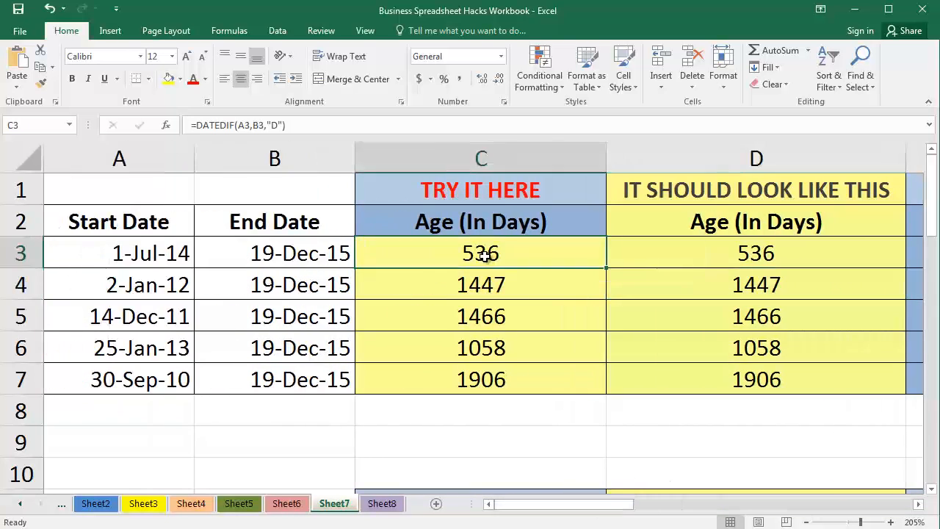
pyautogui.click(307, 123)
pyautogui.moveTo(566, 509); pyautogui.dragTo(706, 508)
pyautogui.click(464, 250)
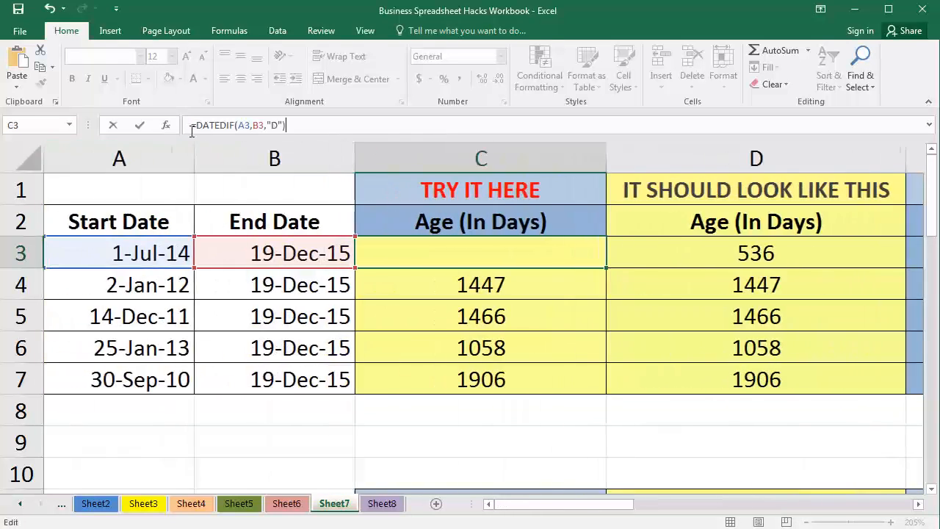
pyautogui.moveTo(608, 507); pyautogui.dragTo(724, 478)
pyautogui.click(465, 252)
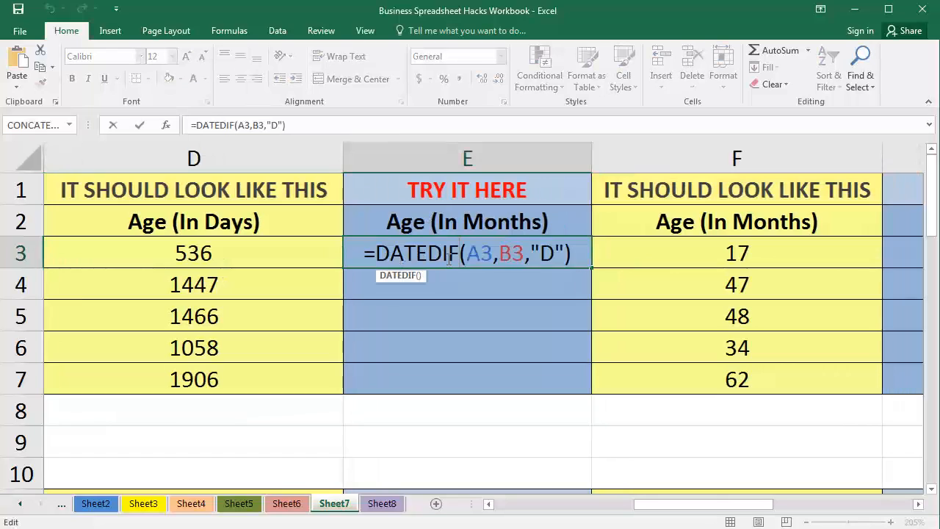
pyautogui.click(555, 254)
pyautogui.press('BackSpace')
pyautogui.write('M')
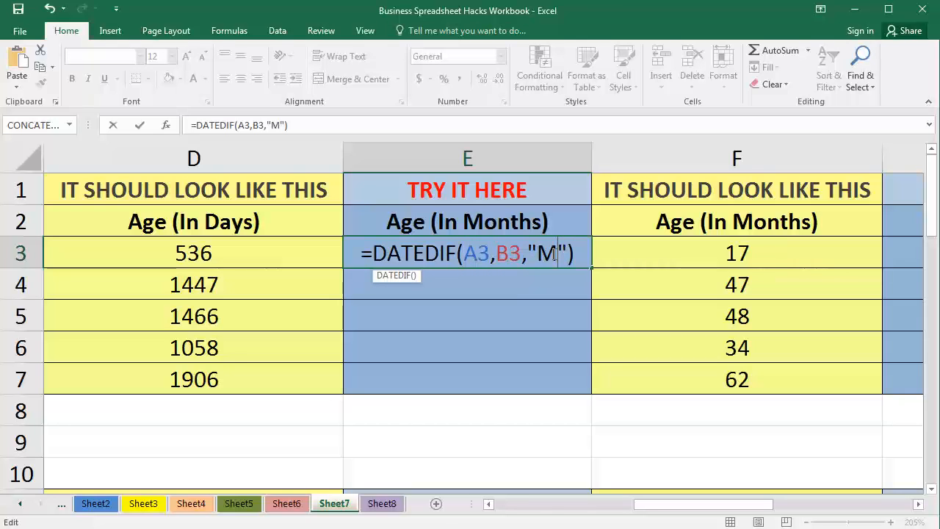
pyautogui.press('Return')
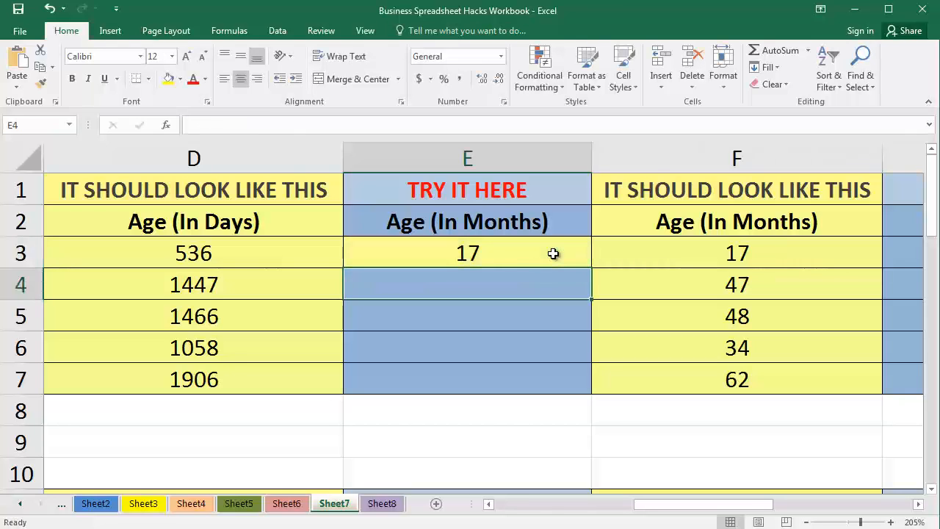
# - Fill the months formula from E3 down to E7 and compare the results with the expected values in column F
pyautogui.click(553, 253)
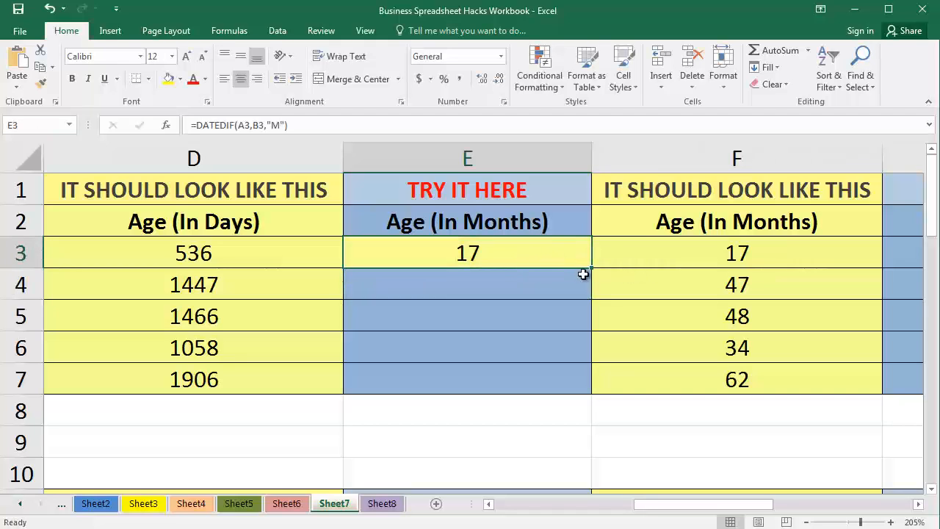
pyautogui.moveTo(593, 269); pyautogui.dragTo(584, 390)
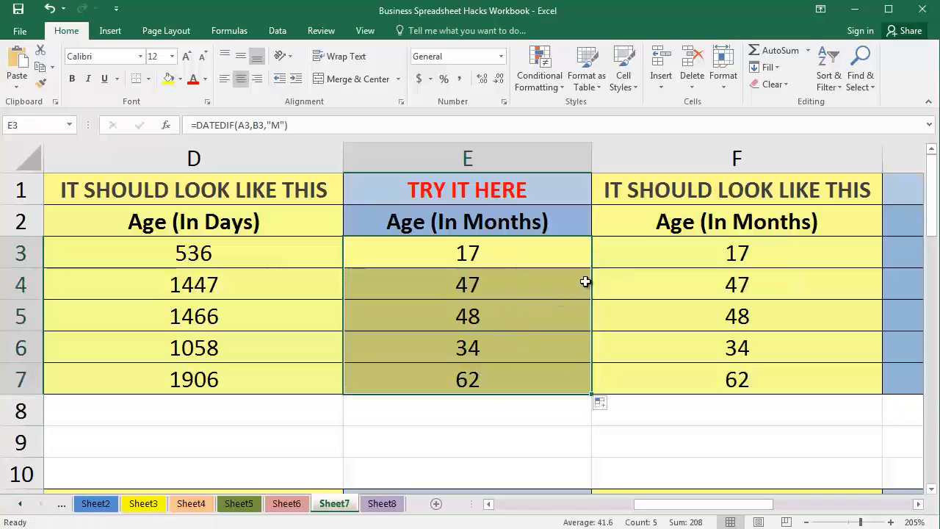
pyautogui.moveTo(553, 254); pyautogui.dragTo(614, 380)
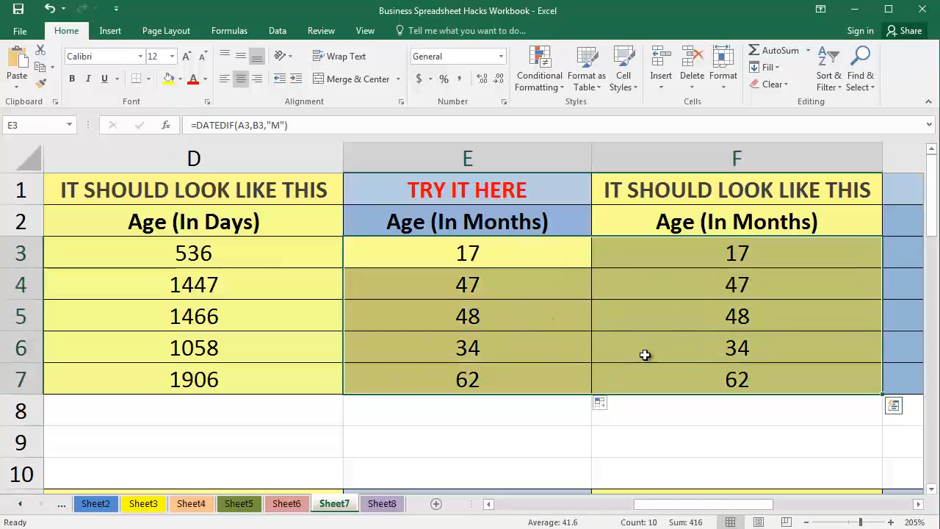
pyautogui.click(550, 379)
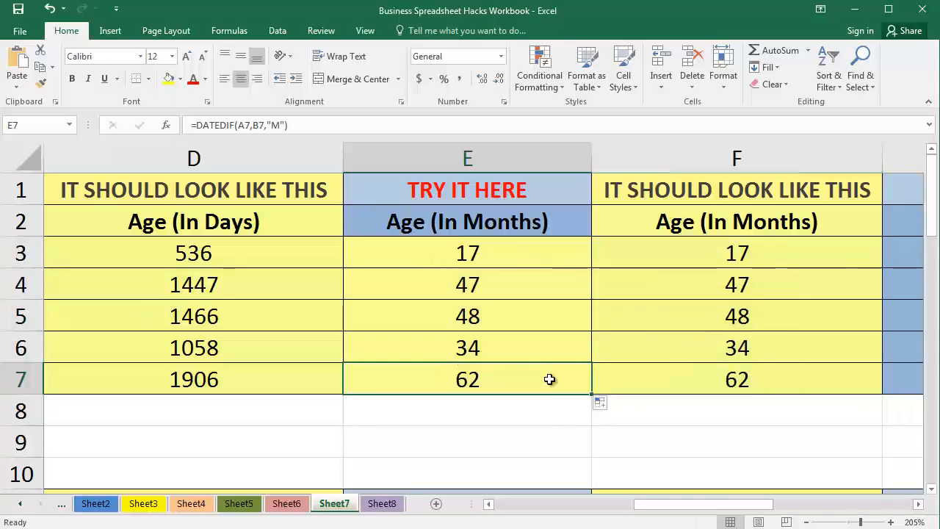
pyautogui.click(708, 379)
pyautogui.click(507, 226)
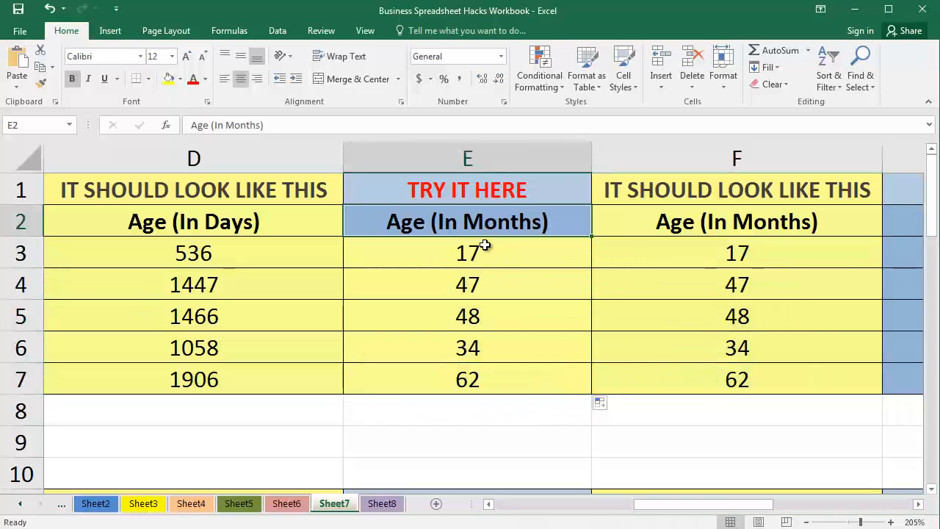
pyautogui.click(488, 245)
pyautogui.click(324, 125)
pyautogui.hotkey('shift', 'Home')
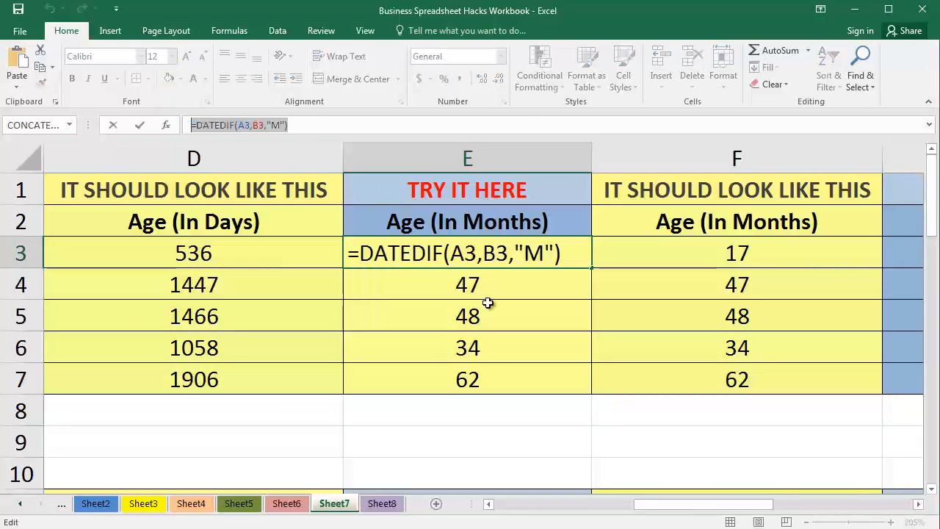
pyautogui.write('=')
pyautogui.click(528, 273)
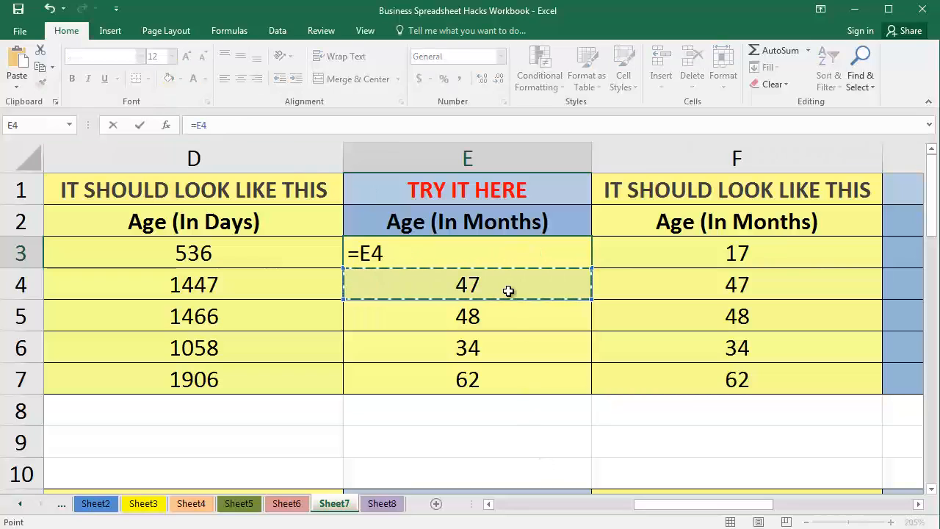
pyautogui.hotkey('ctrl', 'z')
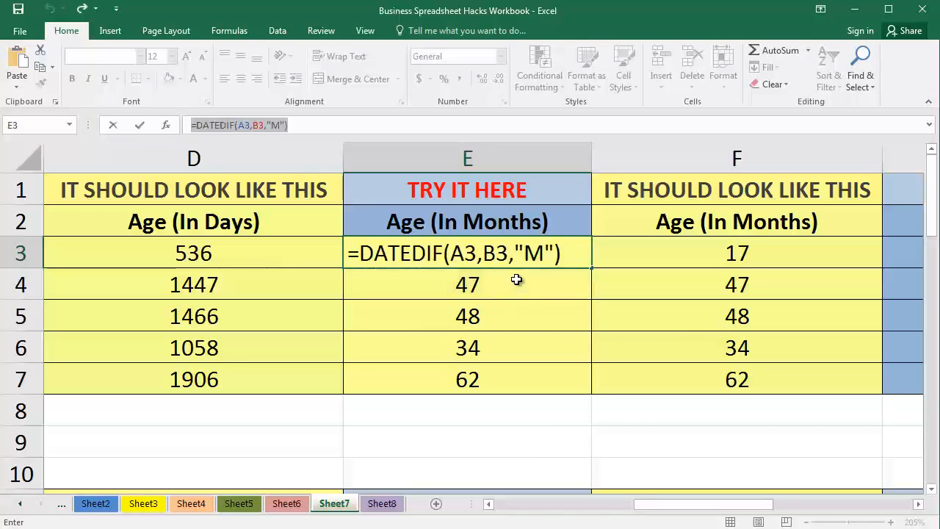
pyautogui.hotkey('ctrl', 'Return')
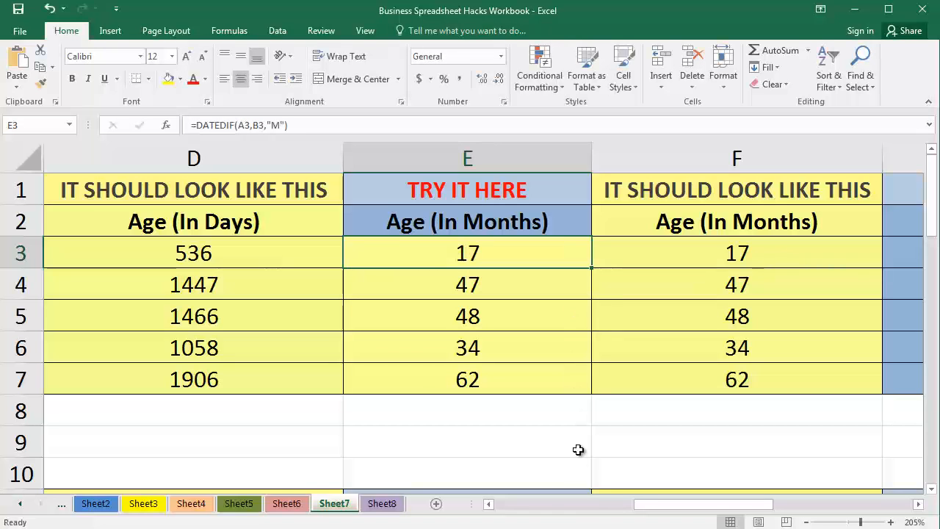
# - Switch to the Business spreadsheet hacks presentation in Prezi and advance past the example on counting months
pyautogui.click(432, 527)
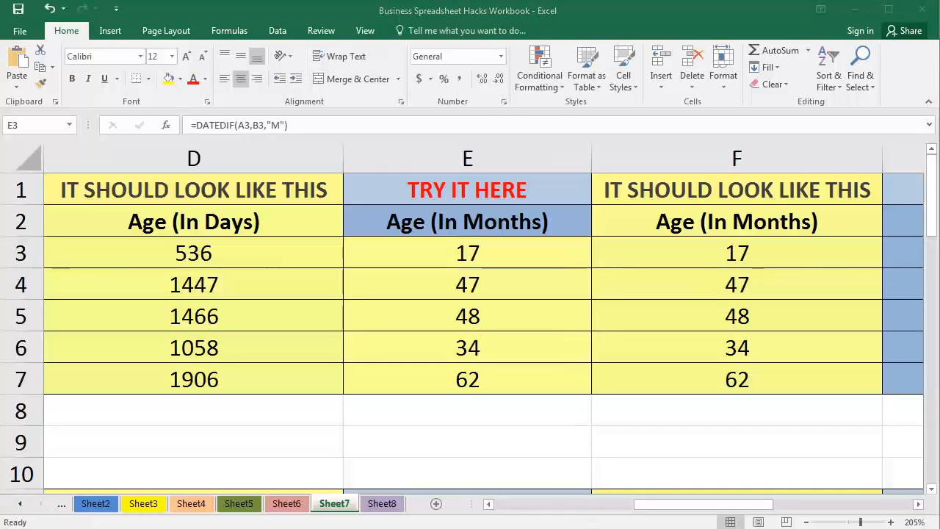
pyautogui.click(541, 520)
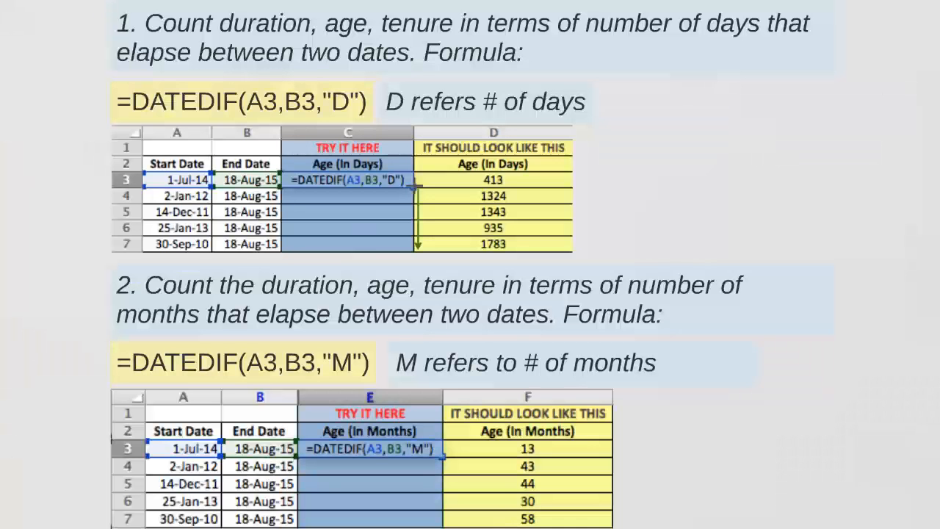
pyautogui.press('Right')
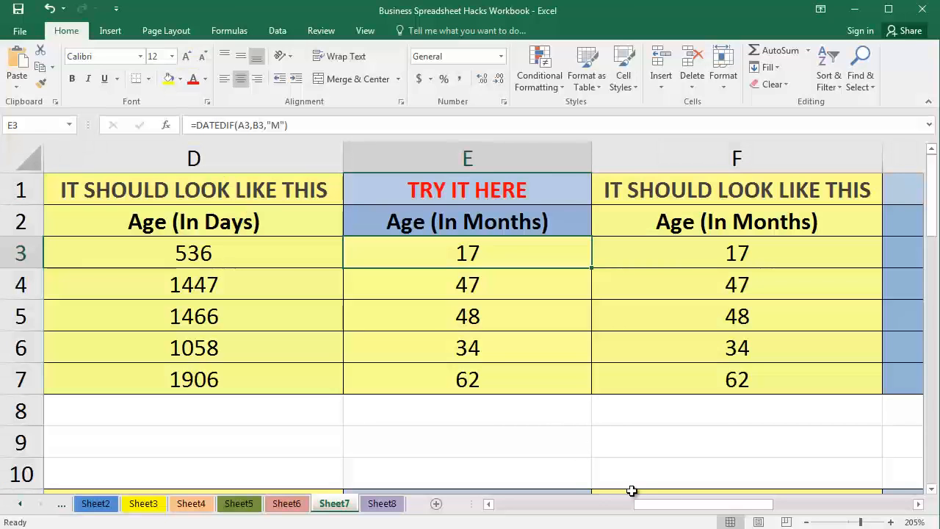
# - Back in the Excel workbook, enter the years formula =DATEDIF(A3,B3,"Y") in cell G3
pyautogui.moveTo(722, 511); pyautogui.dragTo(788, 514)
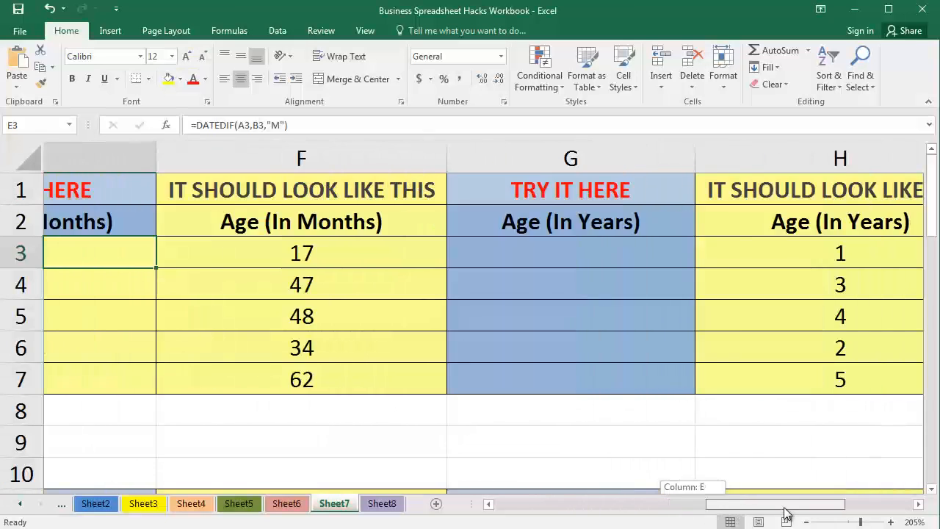
pyautogui.click(497, 260)
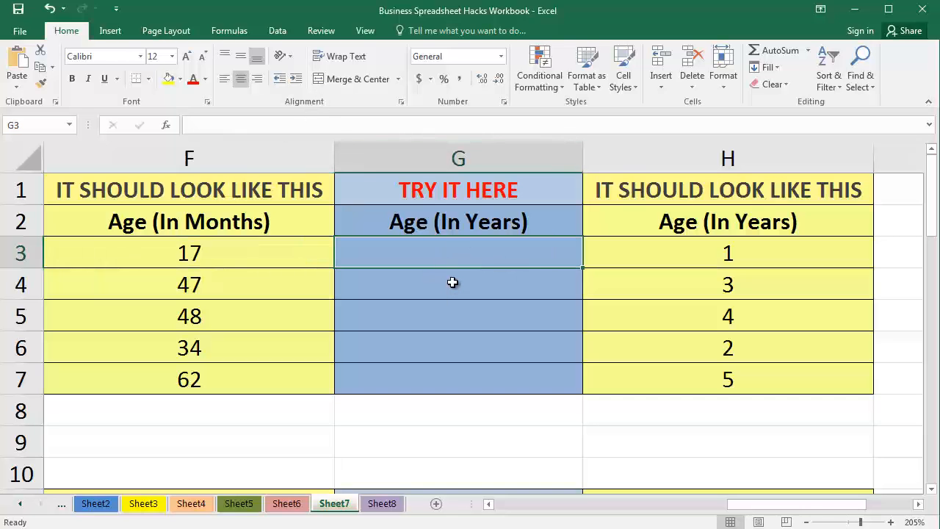
pyautogui.write('=DATED')
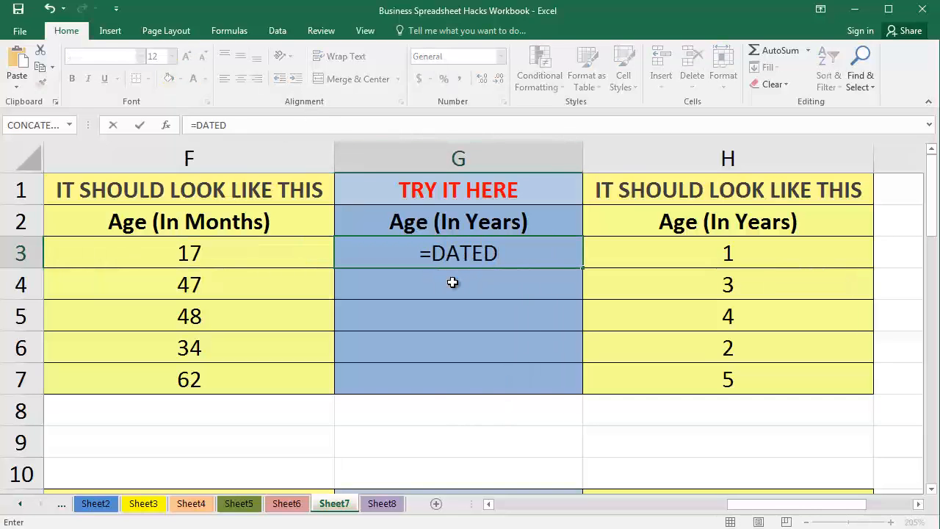
pyautogui.write('IF(A3,B3,"Y"')
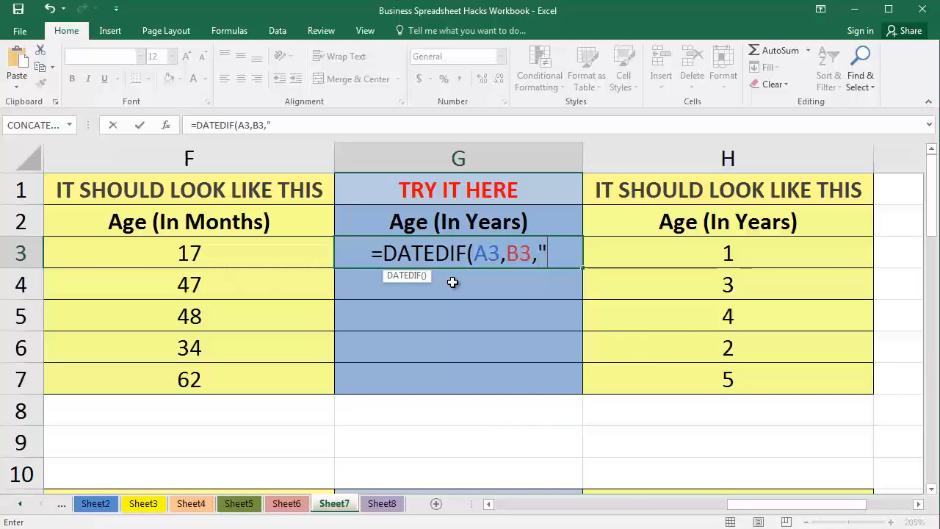
pyautogui.write(')')
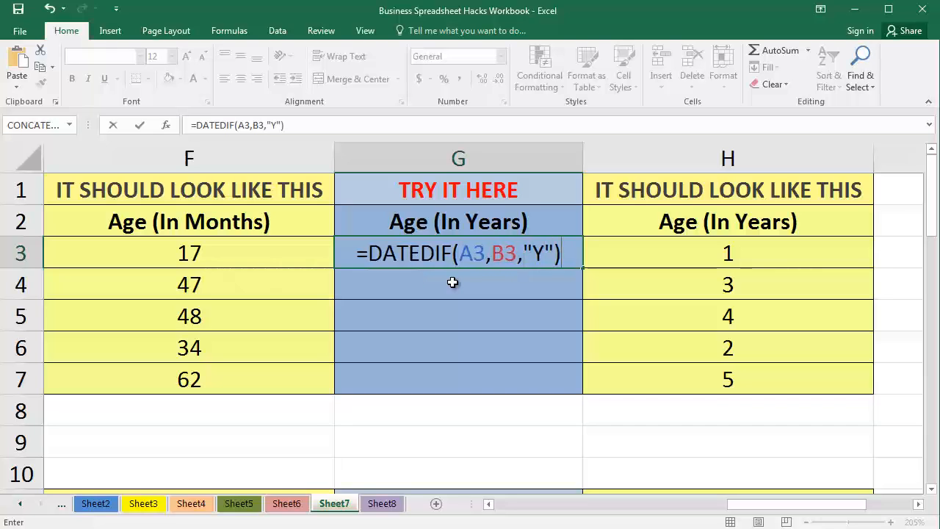
pyautogui.press('Return')
# - Fill the years formula from G3 down to G7 and compare the results with the expected values in H3:H7
pyautogui.press('Up')
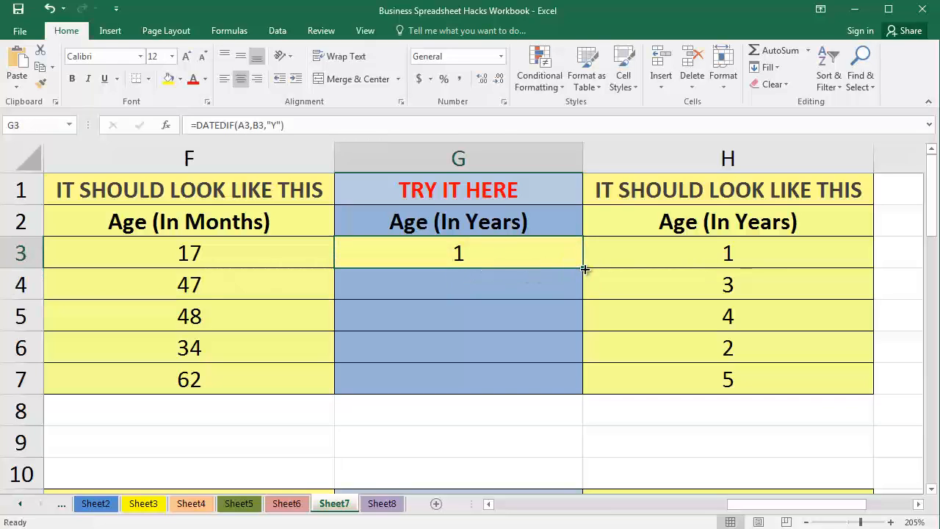
pyautogui.moveTo(584, 268); pyautogui.dragTo(580, 387)
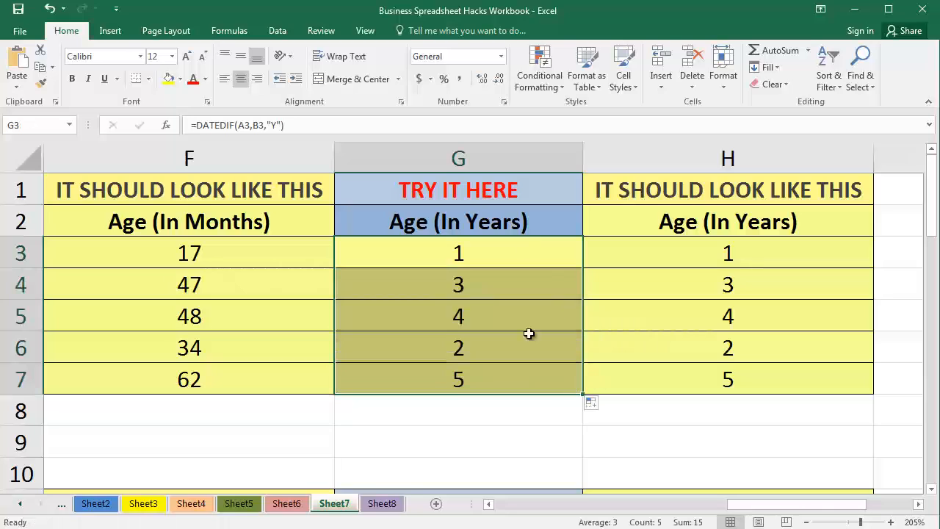
pyautogui.click(524, 250)
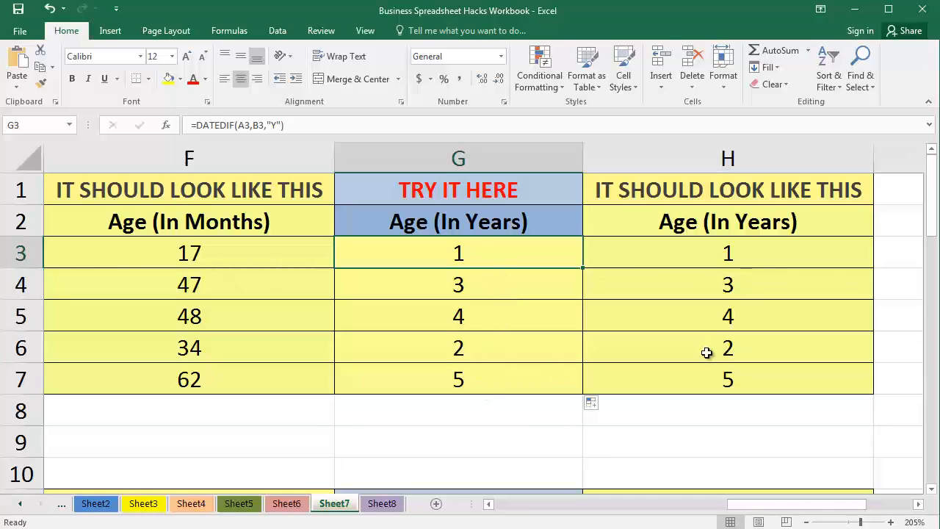
pyautogui.moveTo(736, 249); pyautogui.dragTo(723, 387)
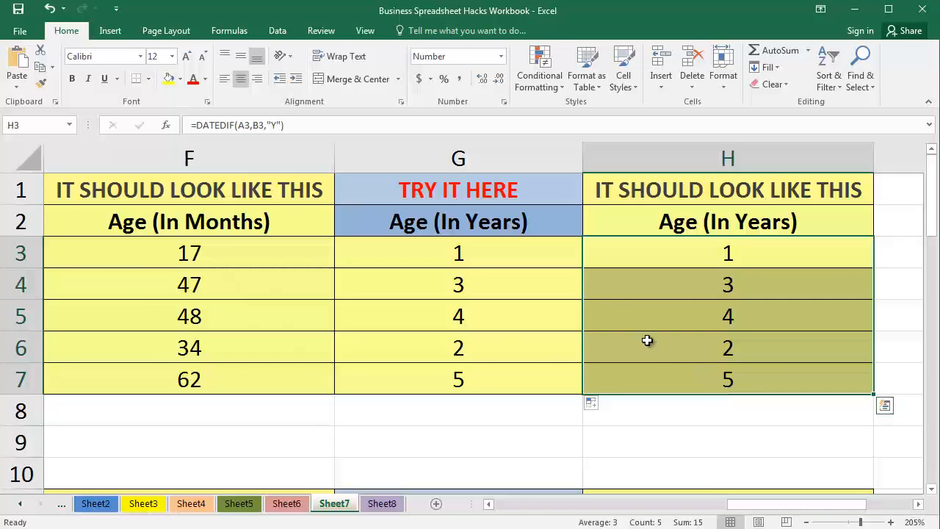
# - Zoom the sheet out to 175% and bring the start and end date columns A and B back into view
pyautogui.keyDown('ctrl'); pyautogui.scroll(-2, 526, 296); pyautogui.keyUp('ctrl')
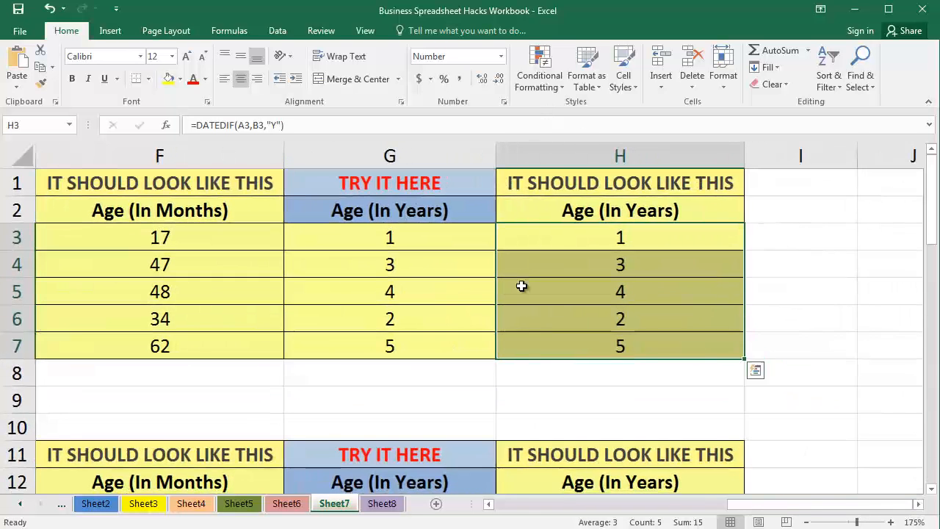
pyautogui.click(698, 505)
pyautogui.click(696, 504)
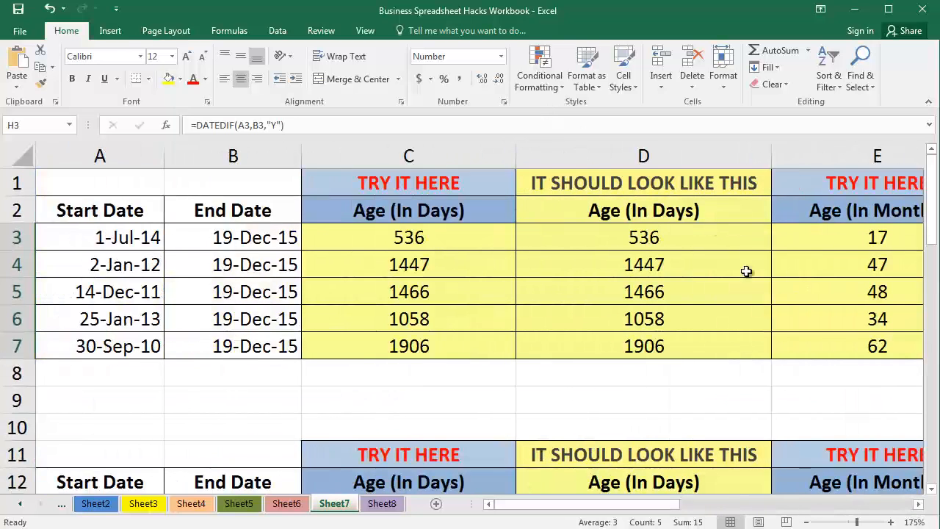